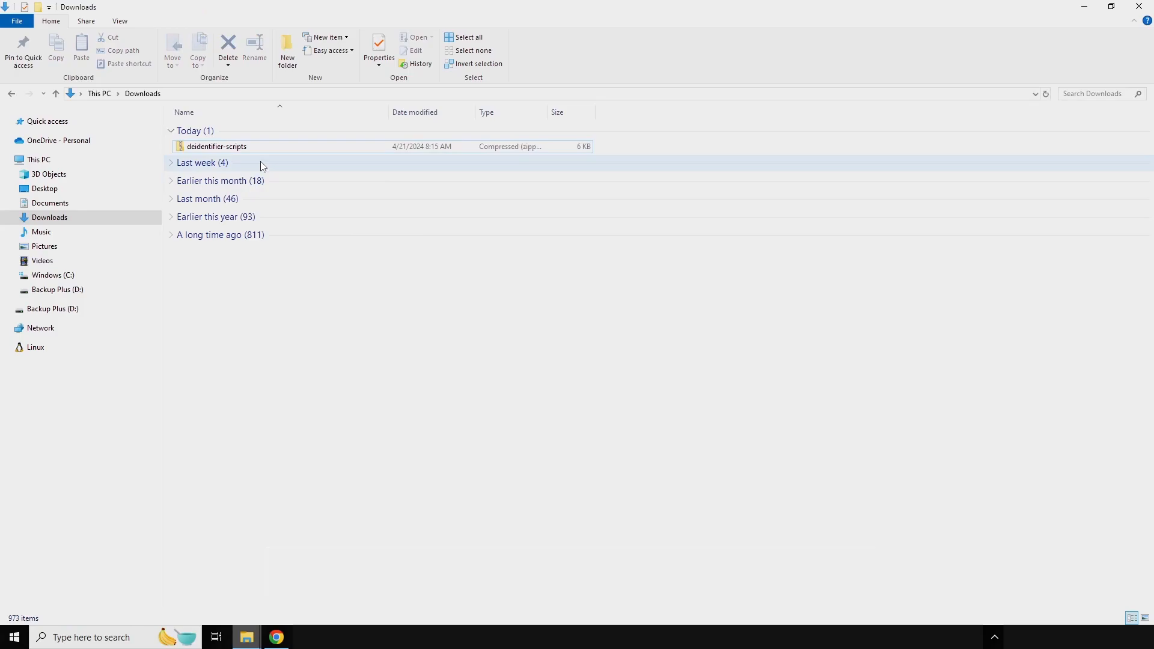
- Extract the deidentifier-scripts archive into a deidentifier-scripts folder inside Downloads
left_click(261, 149)
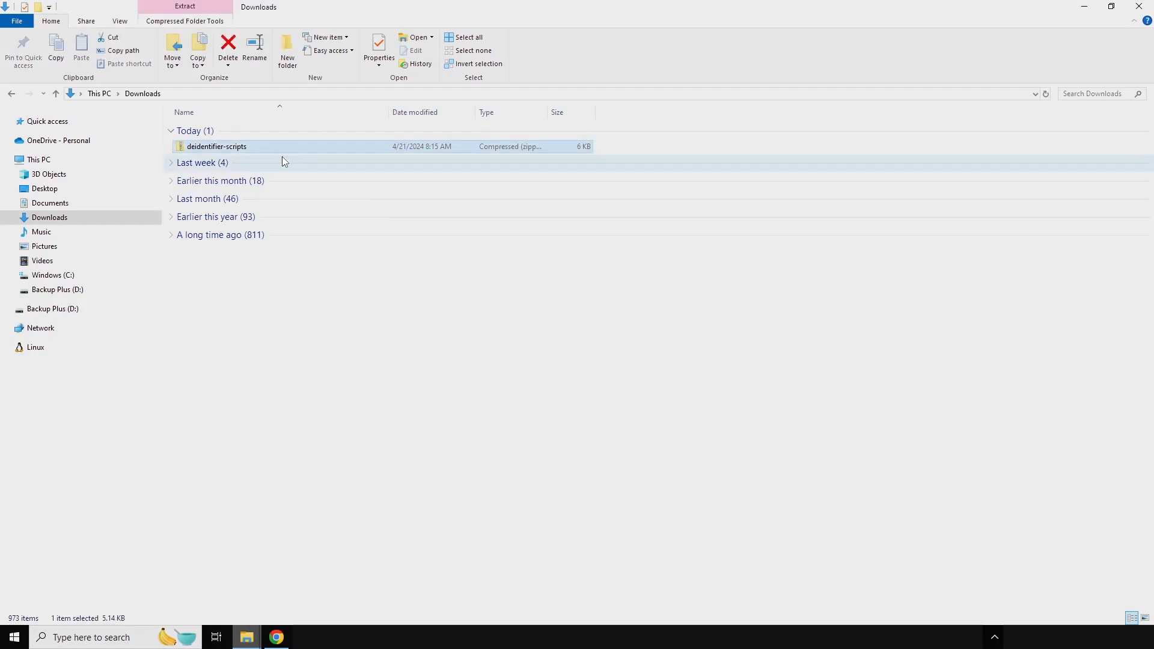
left_click(201, 24)
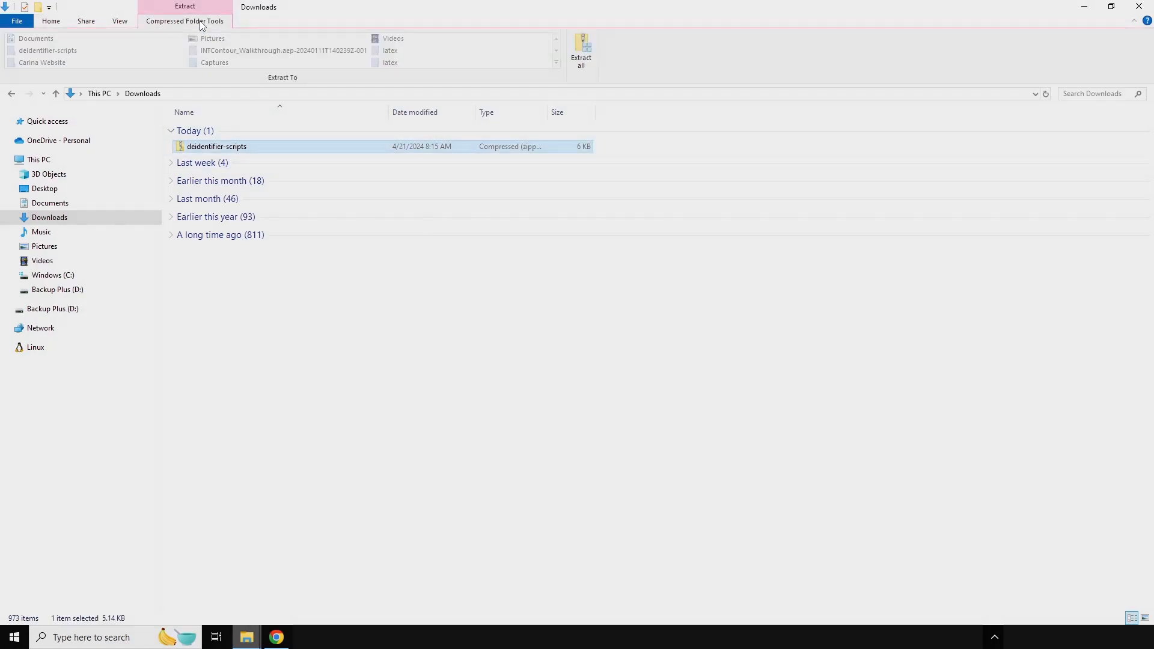
left_click(575, 46)
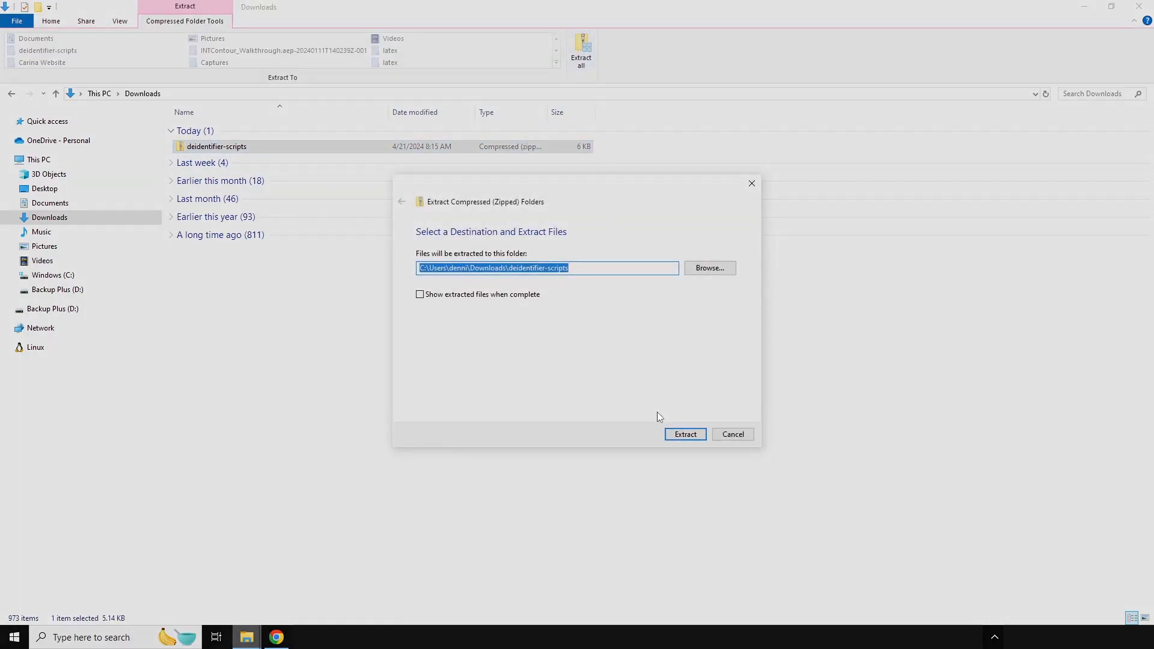
left_click(673, 437)
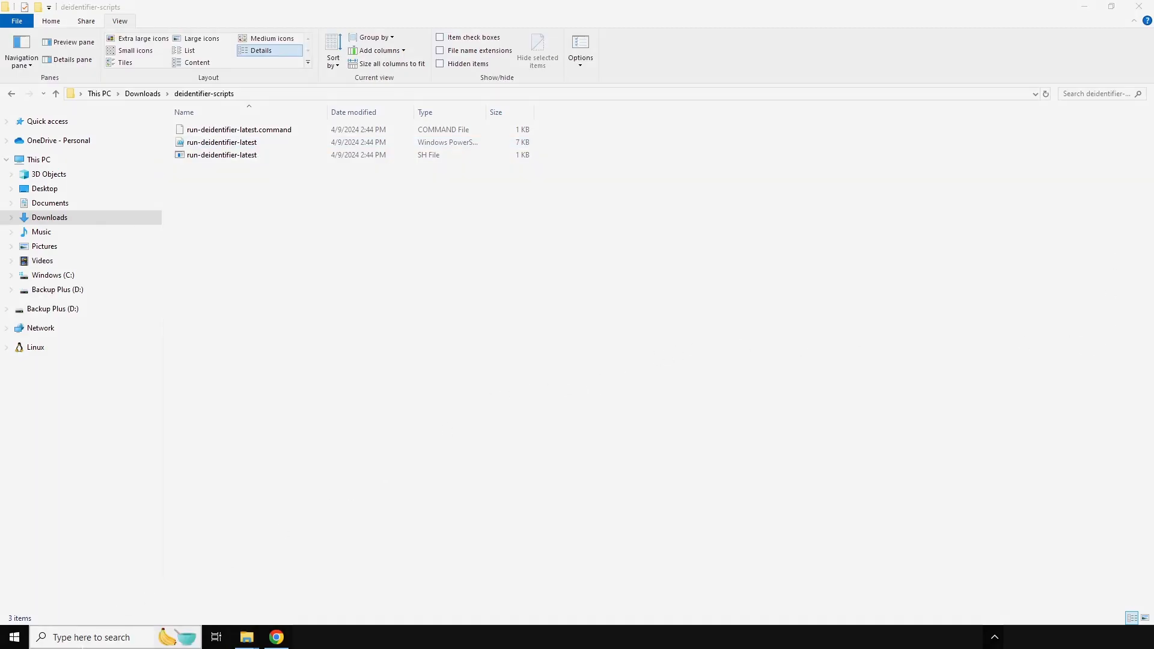
- Open Windows PowerShell and run Set-ExecutionPolicy -ExecutionPolicy Unrestricted, accepting the change with Yes to All
left_click(117, 637)
type("PowerShell")
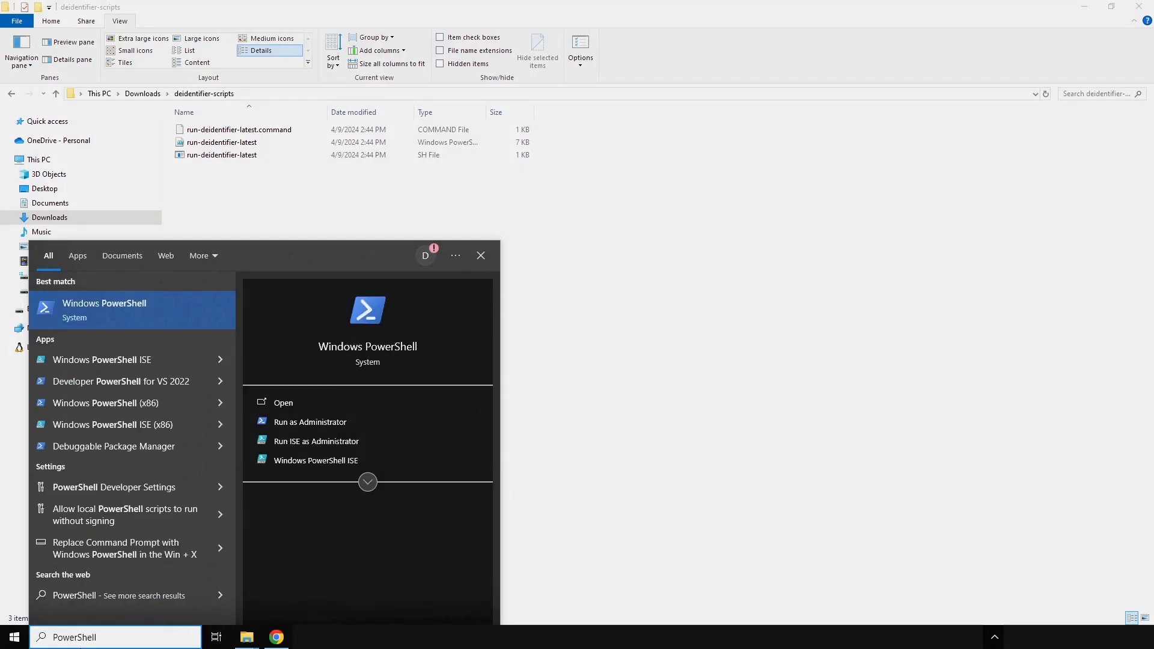
left_click(134, 314)
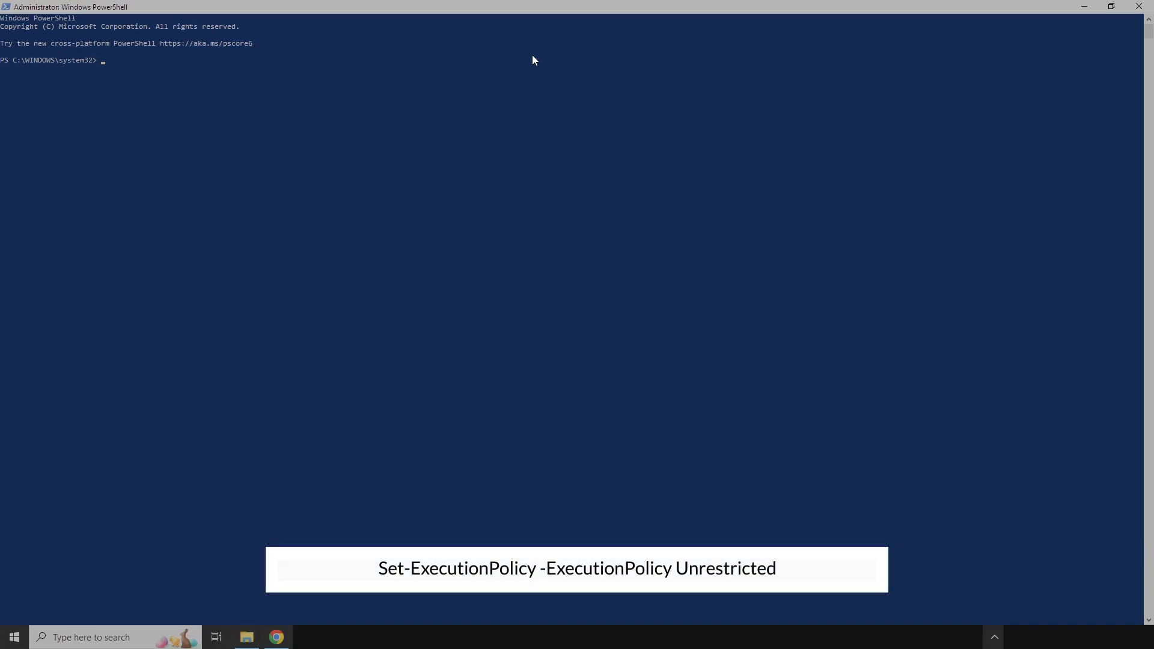
type("Set-ExecutionPolicy -ExecutionPolicy Unrestricted")
key("Return")
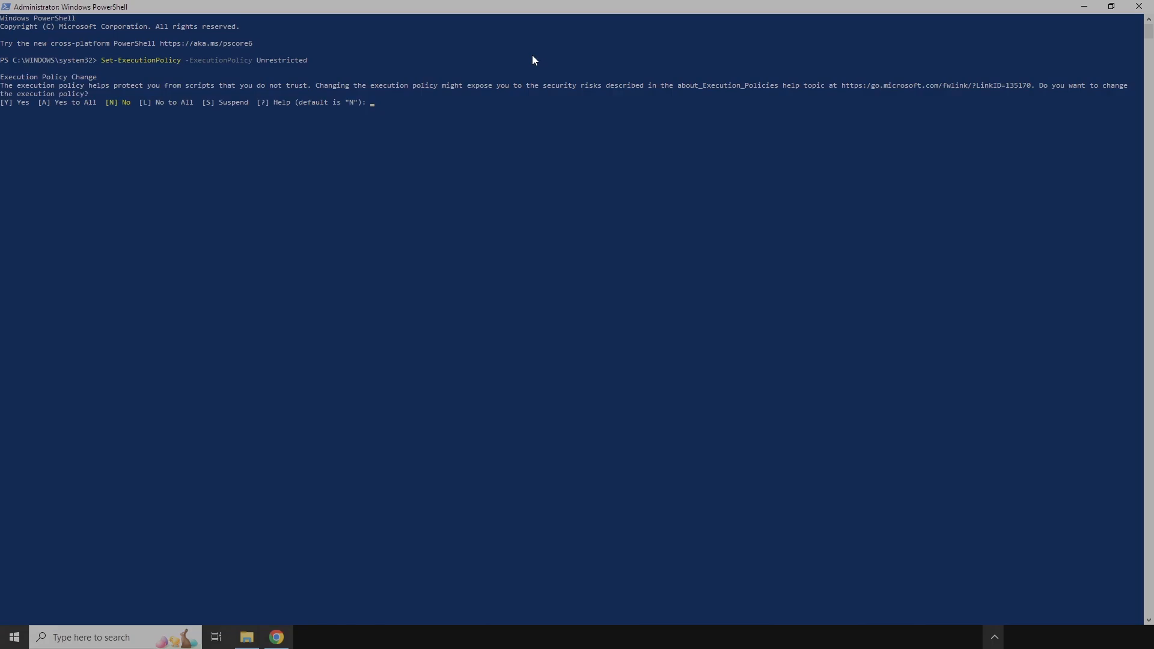
type("A")
key("Return")
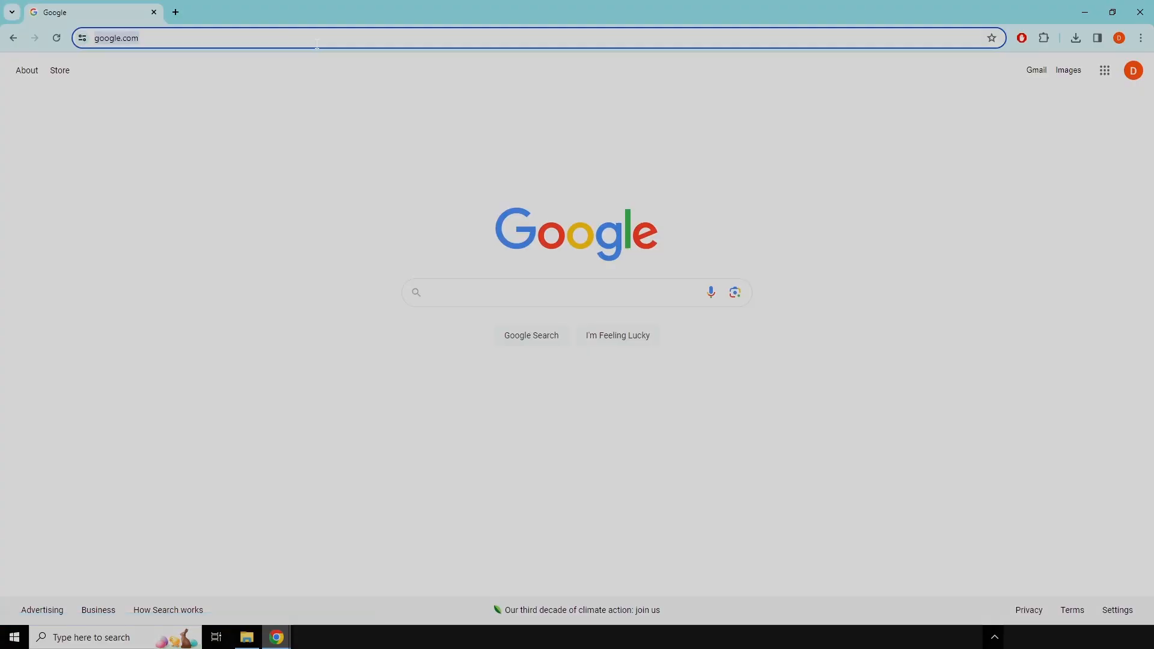
- Open docs.docker.com/desktop/install/windows-install/ in Chrome, then view Step 4 on the Linux kernel update package in Microsoft's manual WSL installation guide
type("https://docs.docker.com/desktop/install/windows-install/")
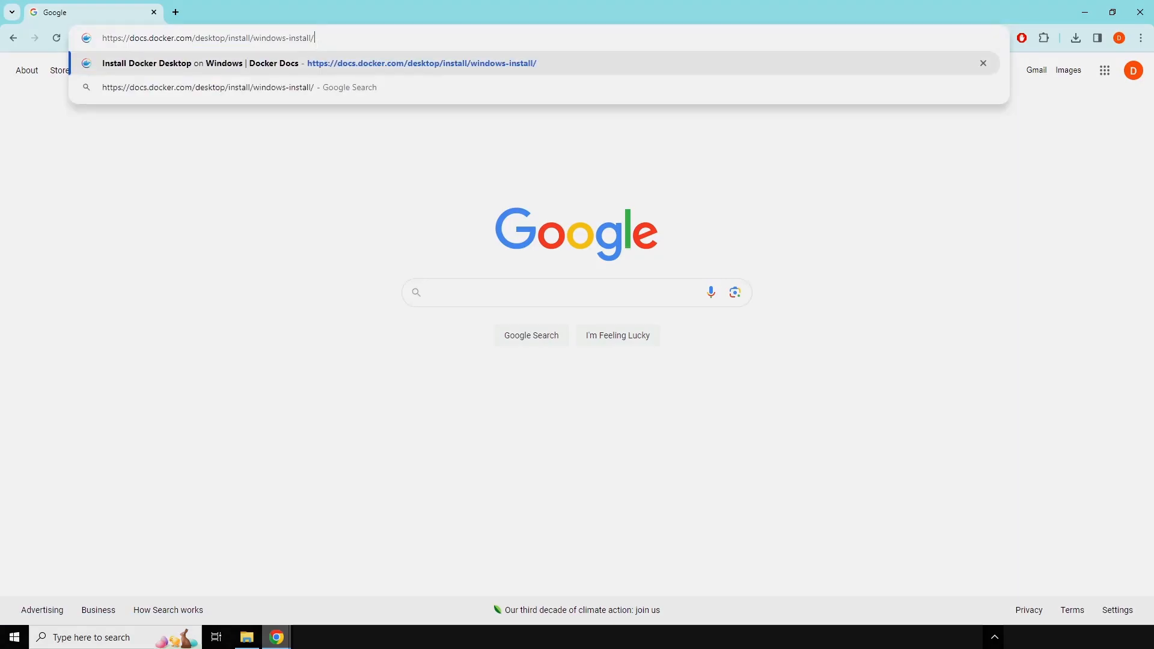
key("Return")
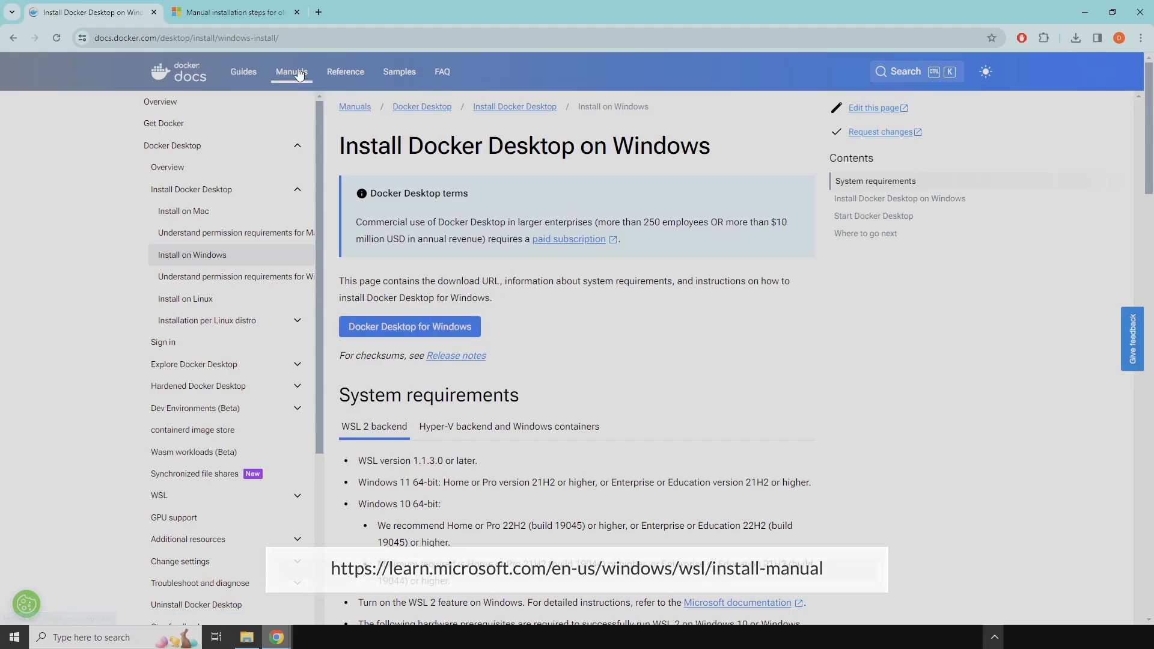
left_click(235, 12)
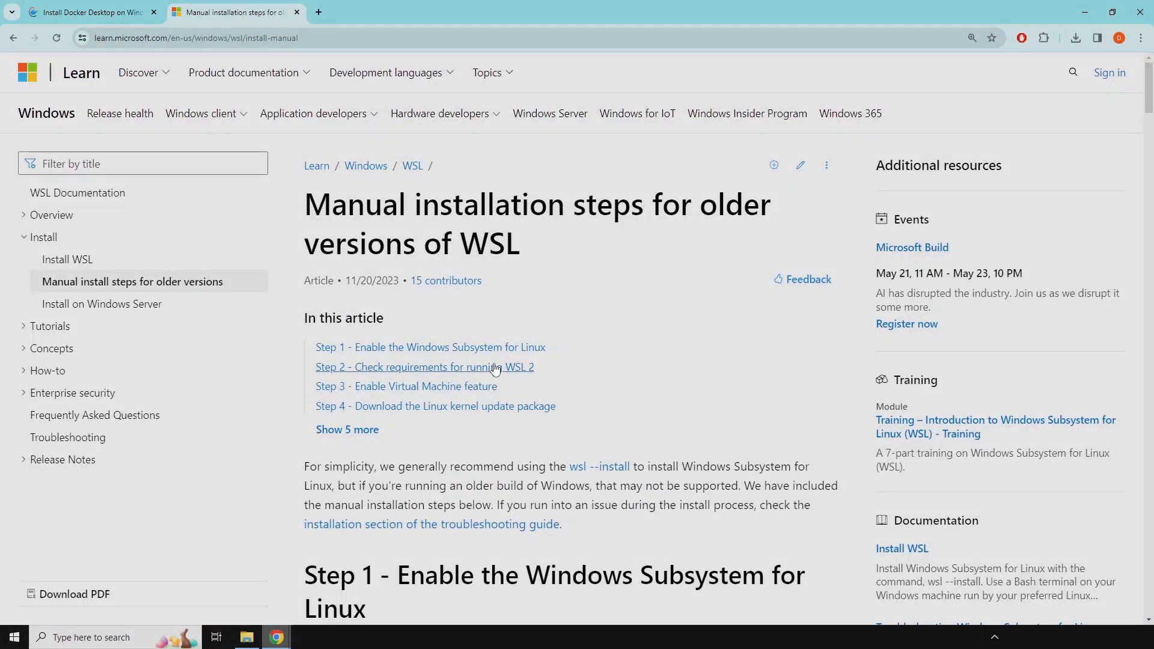
left_click(476, 412)
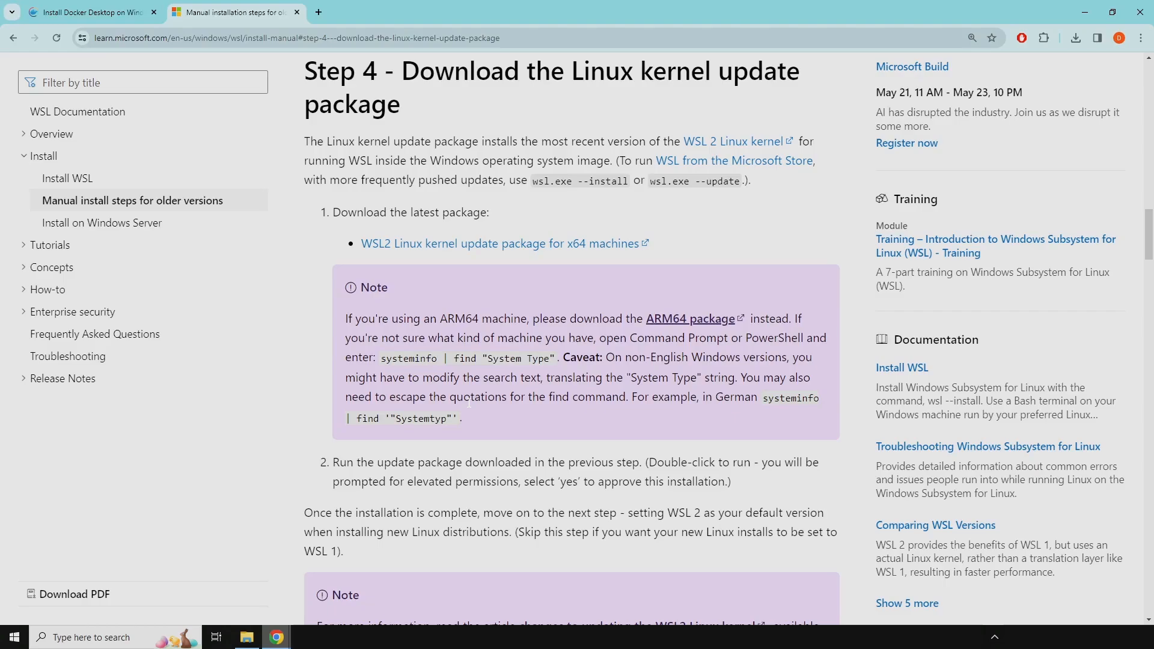
- Open the Firewall & network protection settings and bring up the list of apps allowed through the firewall
left_click(108, 638)
type("Fire")
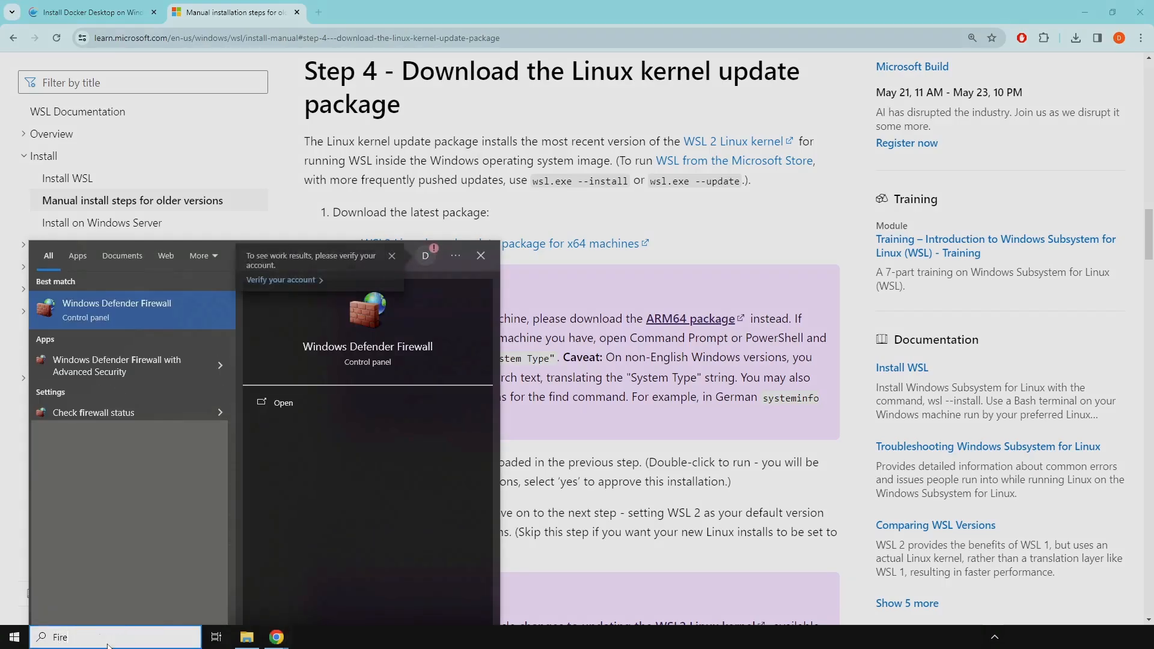
type("wall")
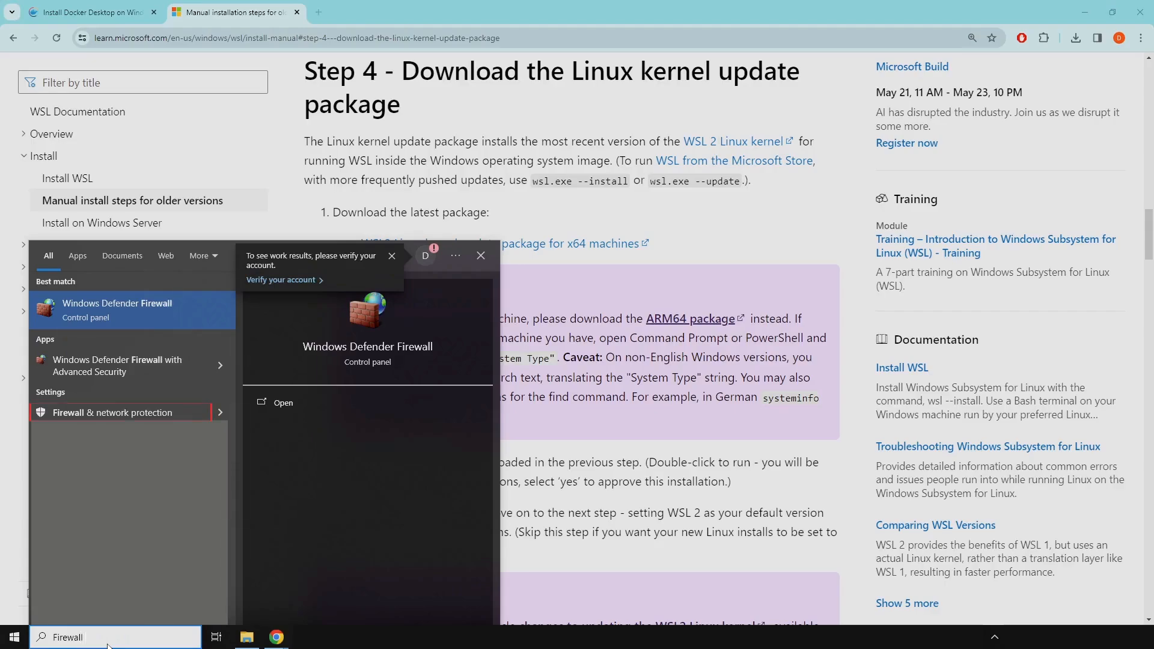
left_click(88, 413)
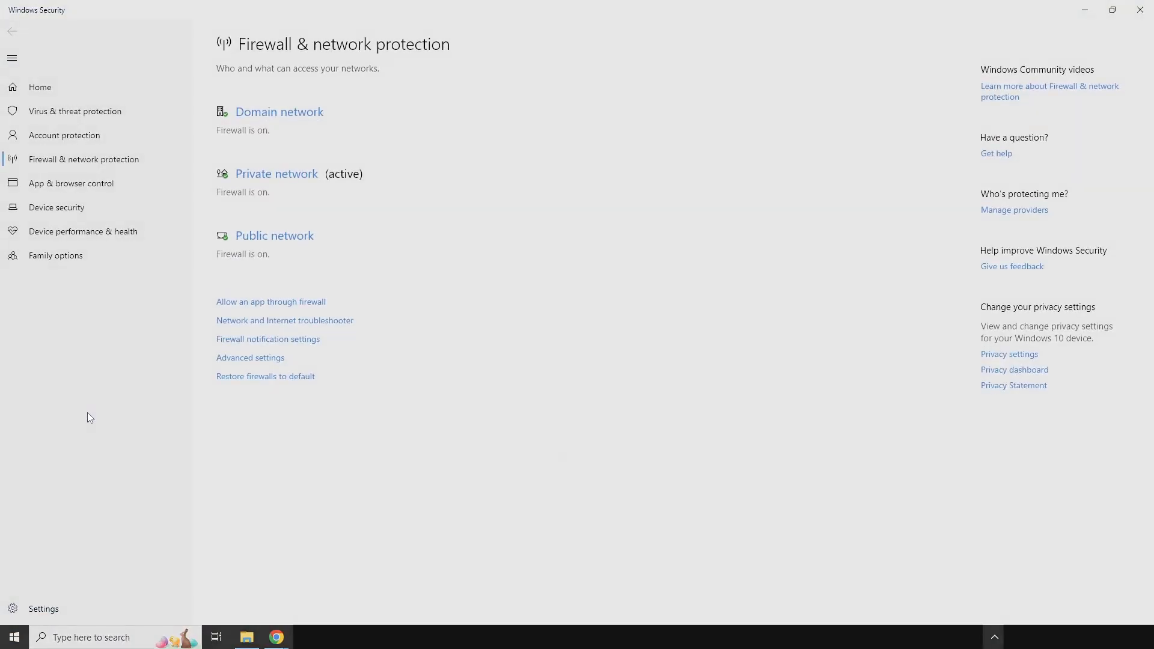
left_click(285, 302)
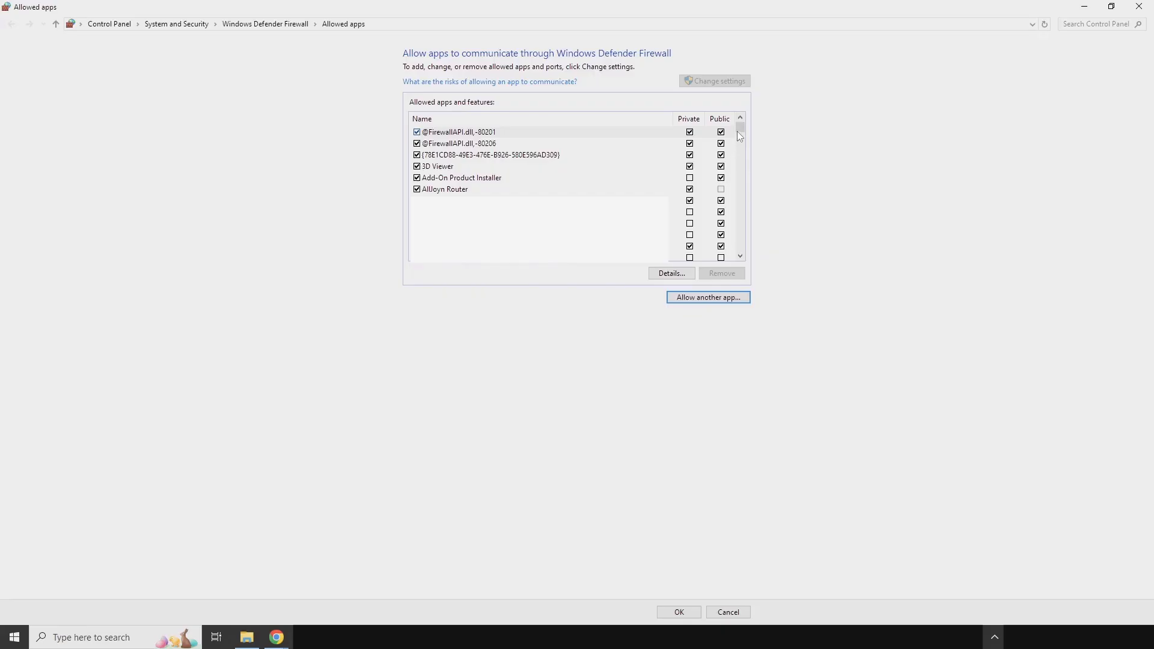
- Check the Docker Desktop and Docker Desktop Backend entries in the list of allowed apps
left_click_drag(738, 128, 739, 143)
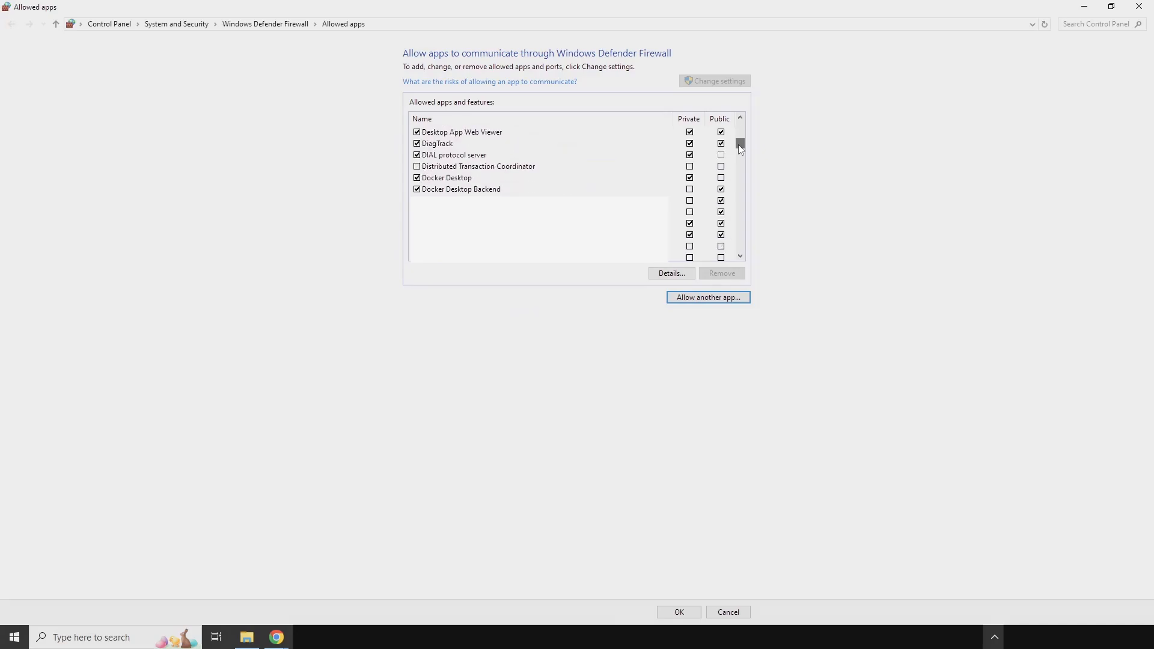
left_click(500, 187)
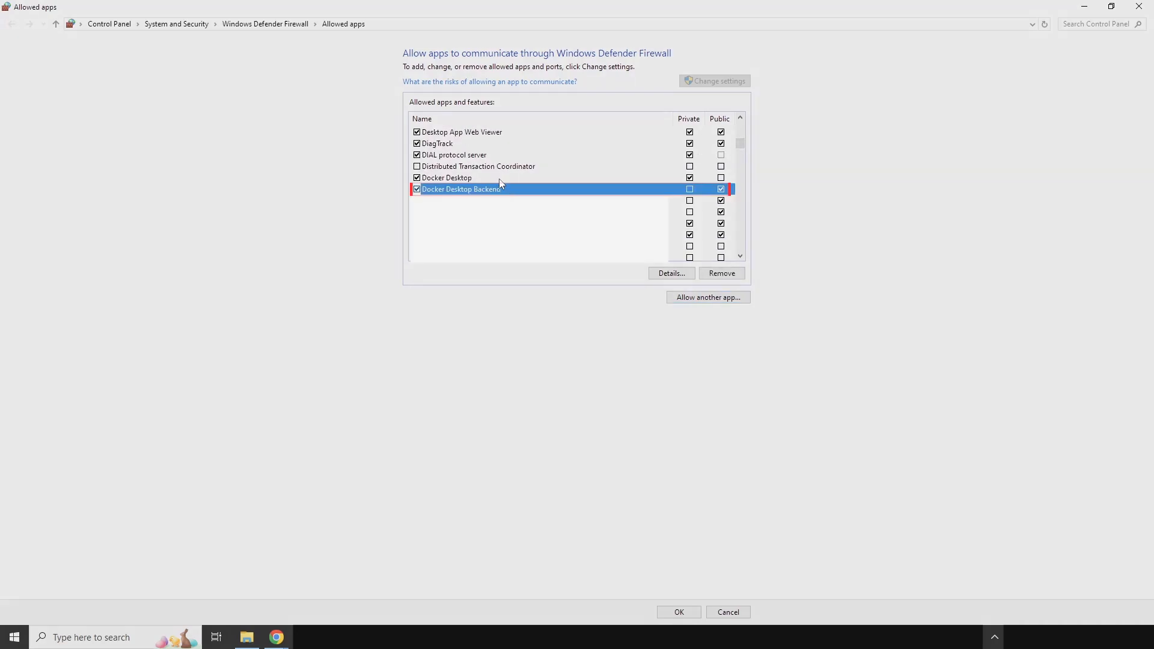
left_click(499, 179)
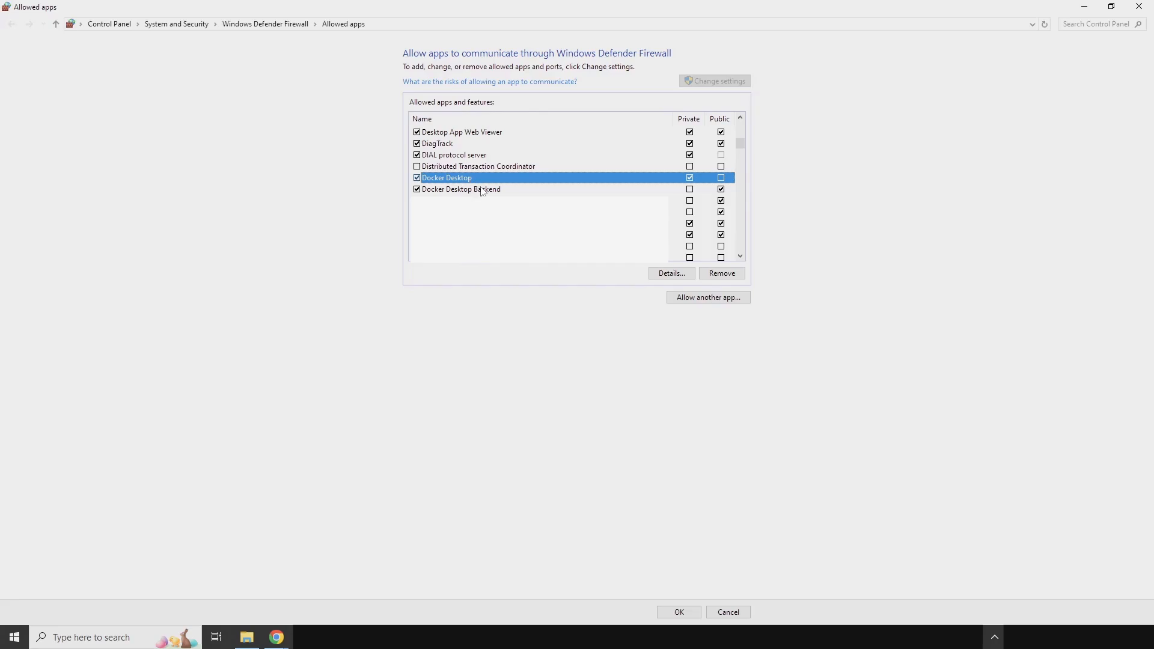
left_click(482, 191)
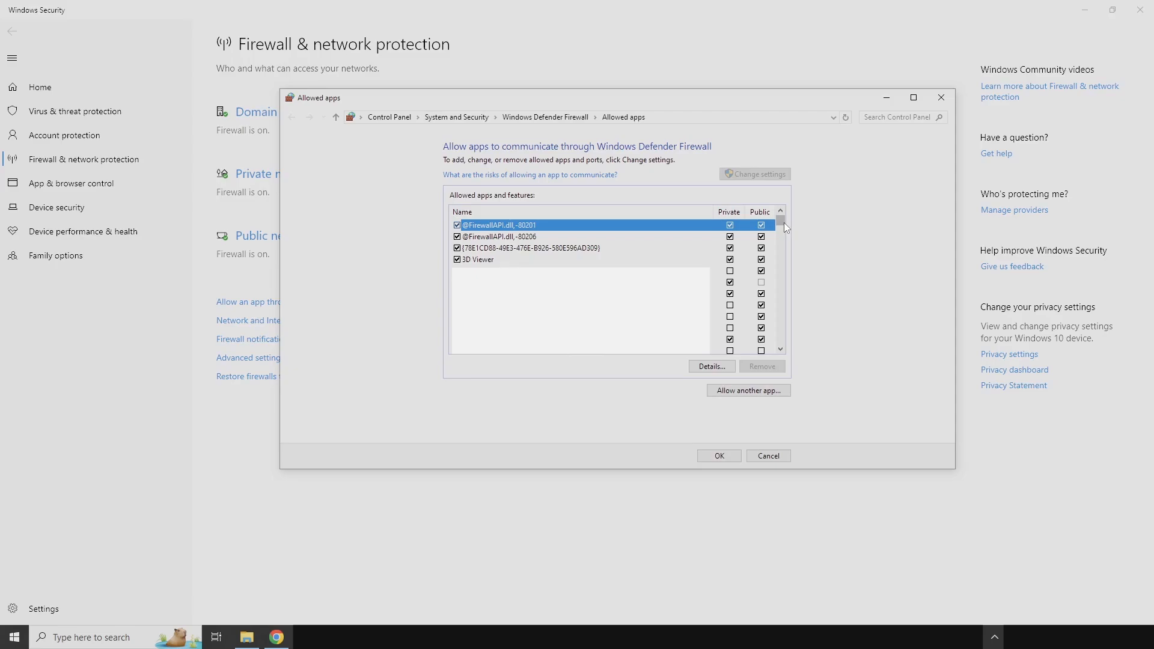
- Add com.docker.backend from C:\Program Files\Docker\Docker\resources to the apps allowed through the firewall
left_click(769, 391)
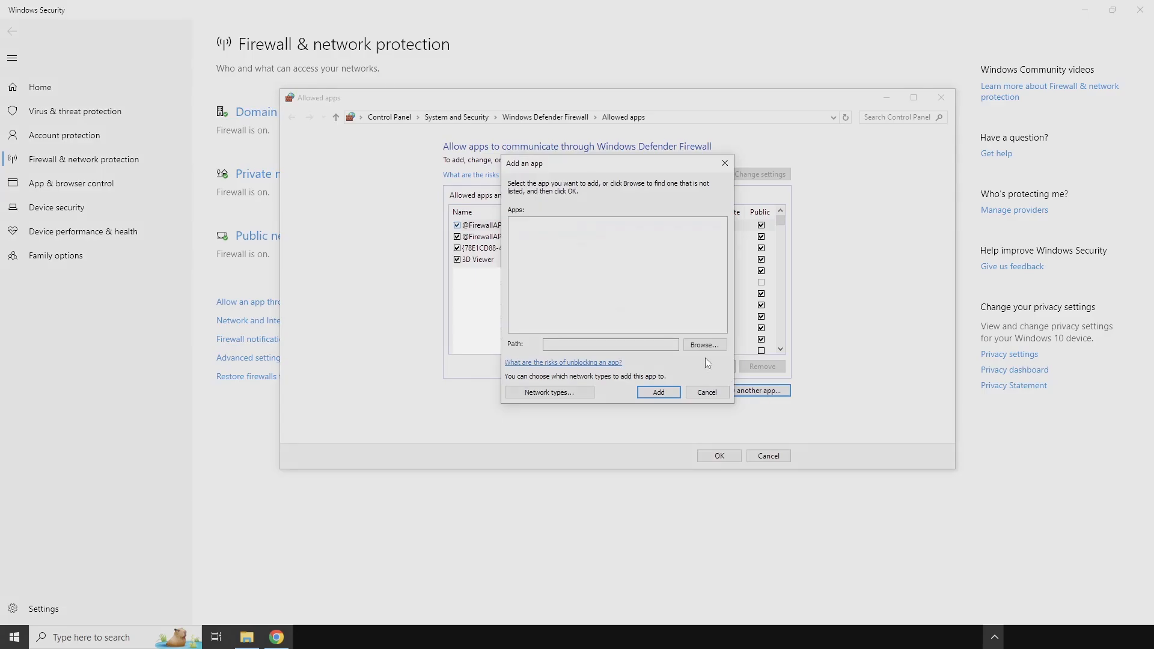
left_click(707, 346)
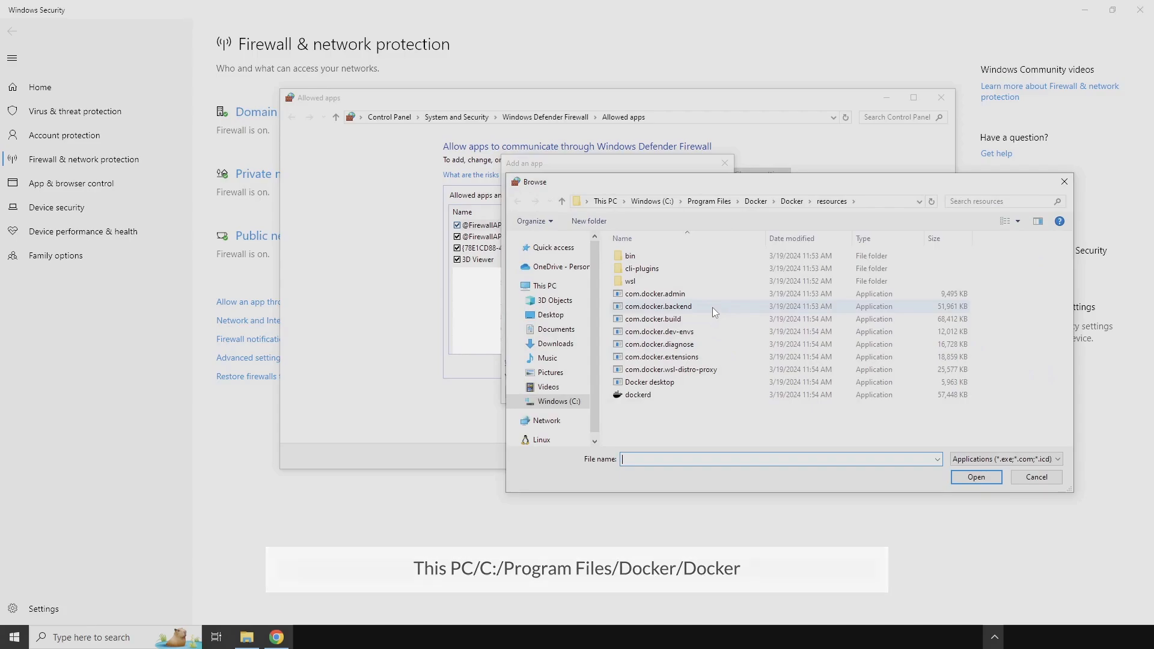
double_click(713, 308)
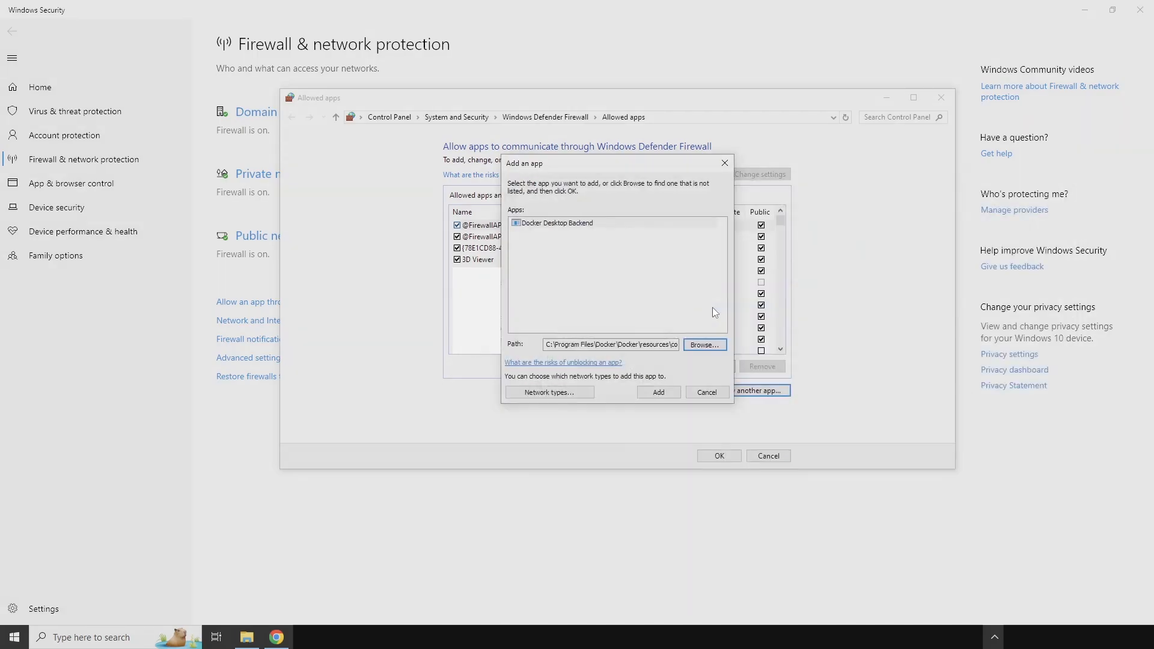
left_click(664, 392)
left_click(659, 391)
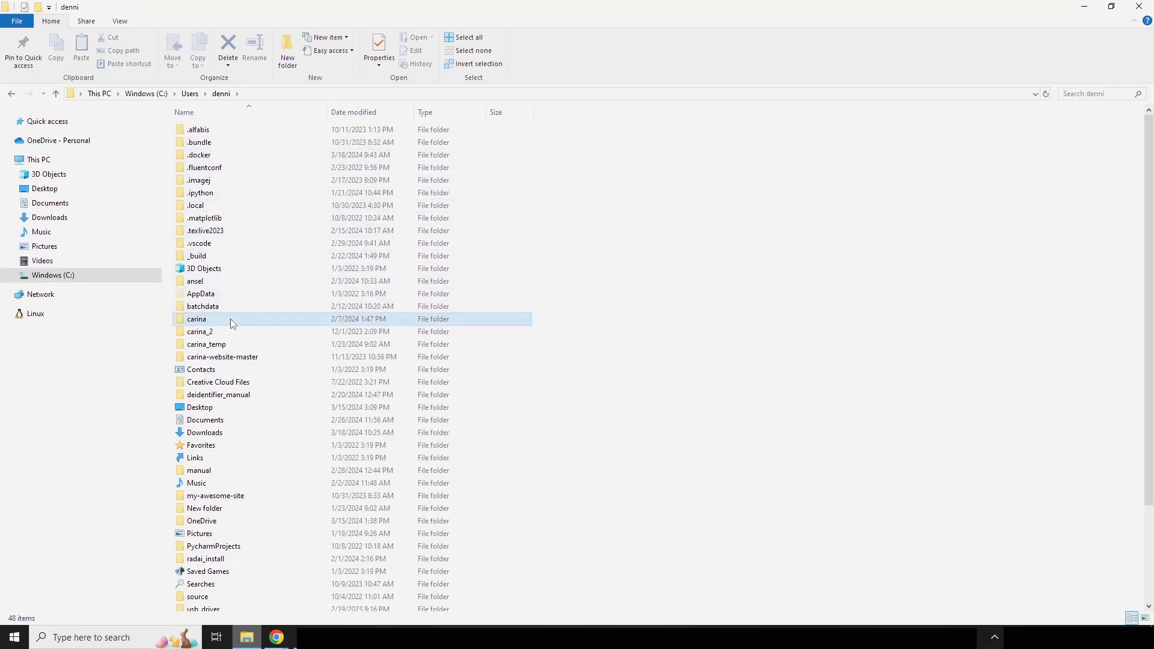
- Open the carina folder in the user's home directory and select the license.dat file
double_click(232, 323)
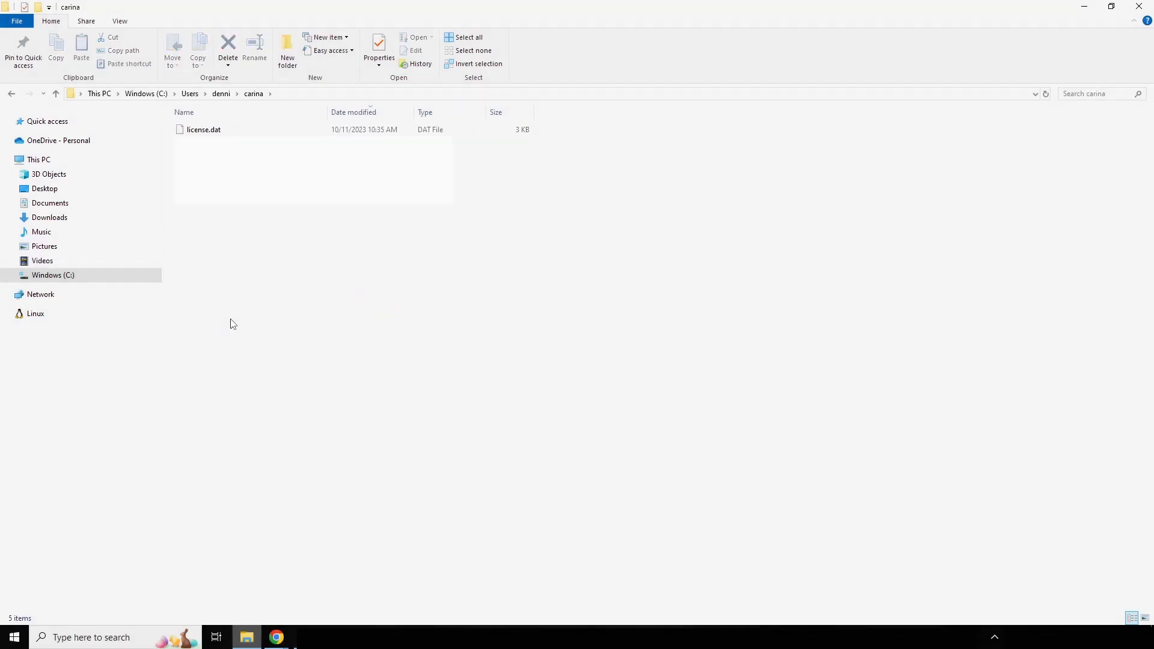
left_click(223, 132)
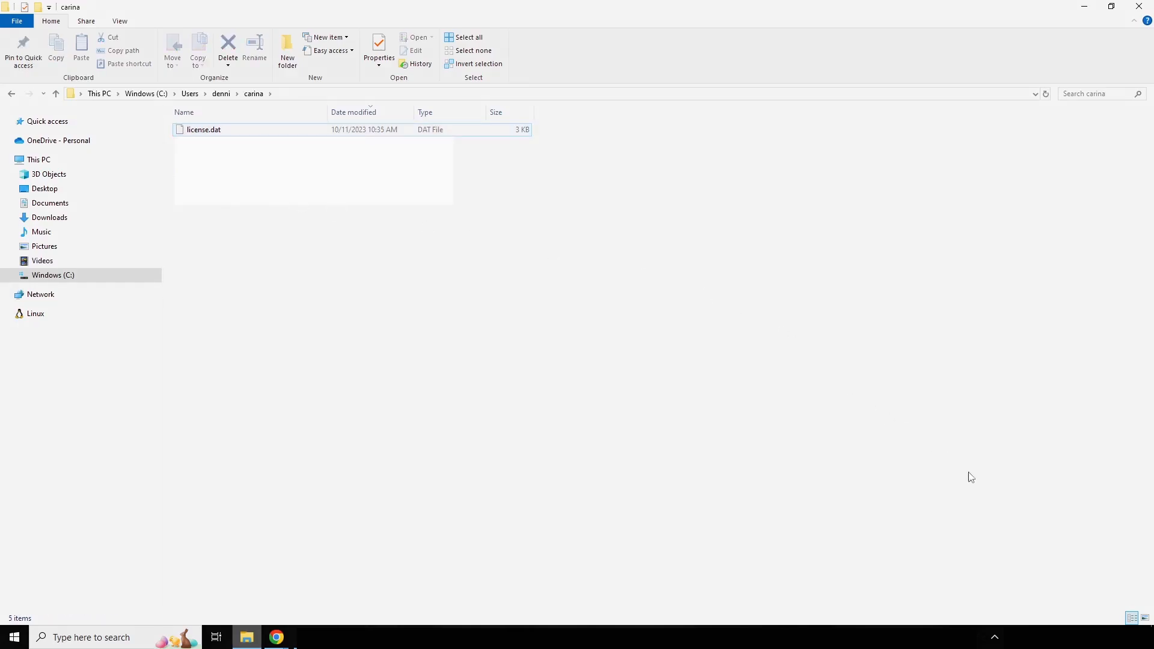
- Show the hidden tray icons, and run the run-deidentifier-latest PowerShell script from the deidentifier-scripts folder
left_click(995, 640)
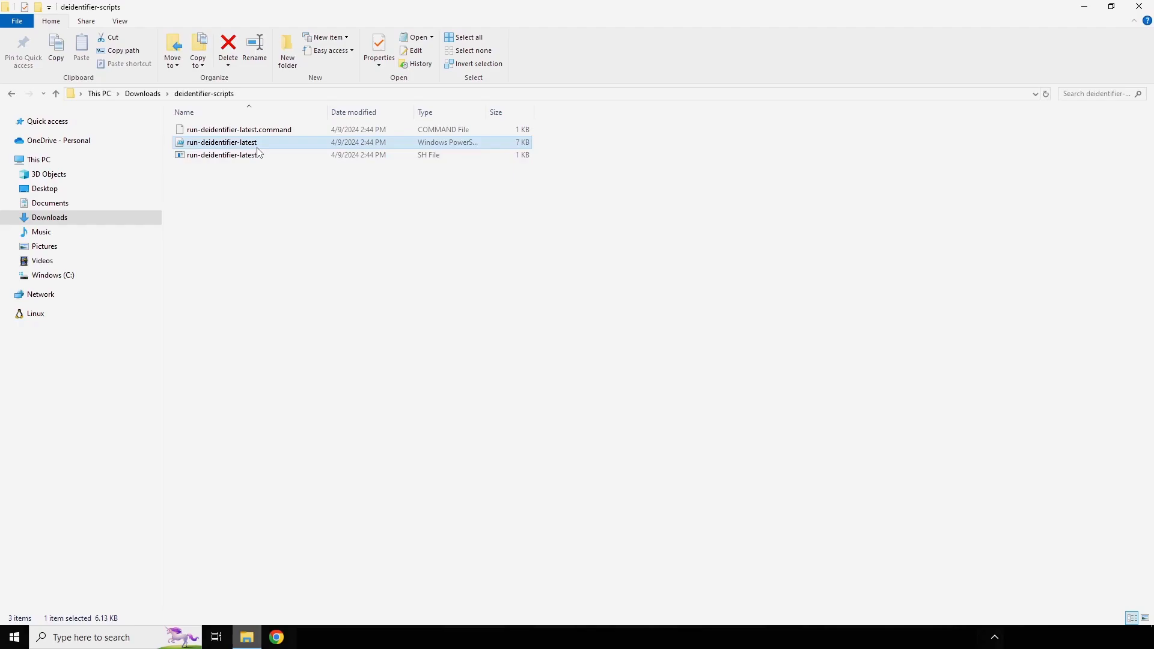
right_click(258, 147)
left_click(293, 171)
left_click(619, 331)
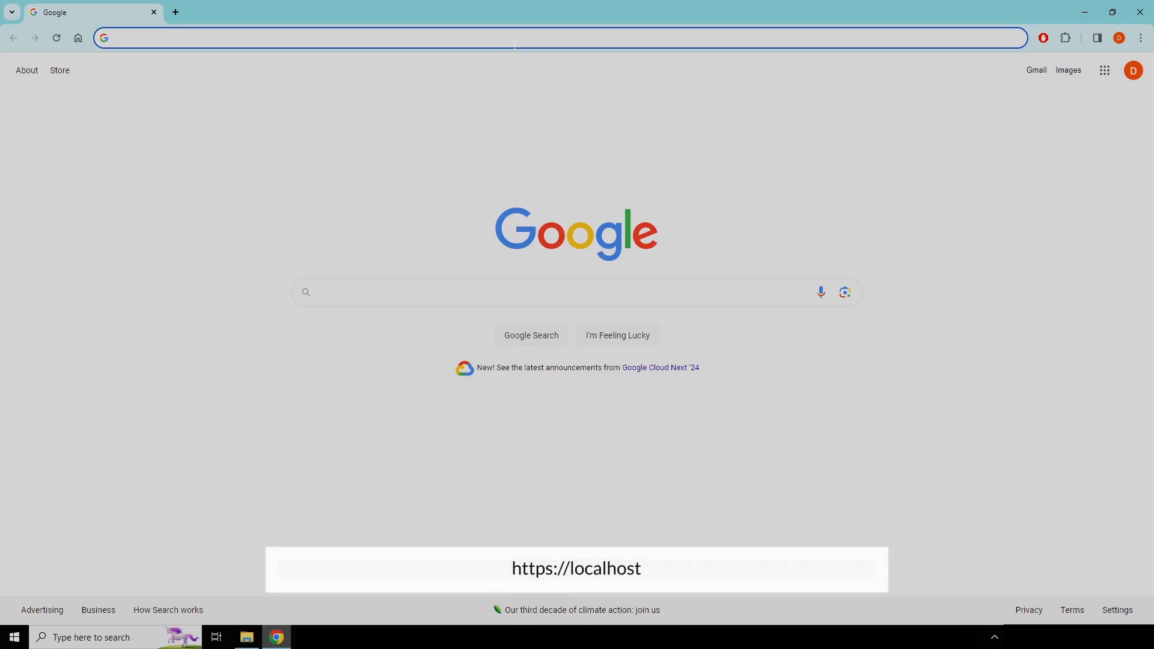
type("https://localhost/")
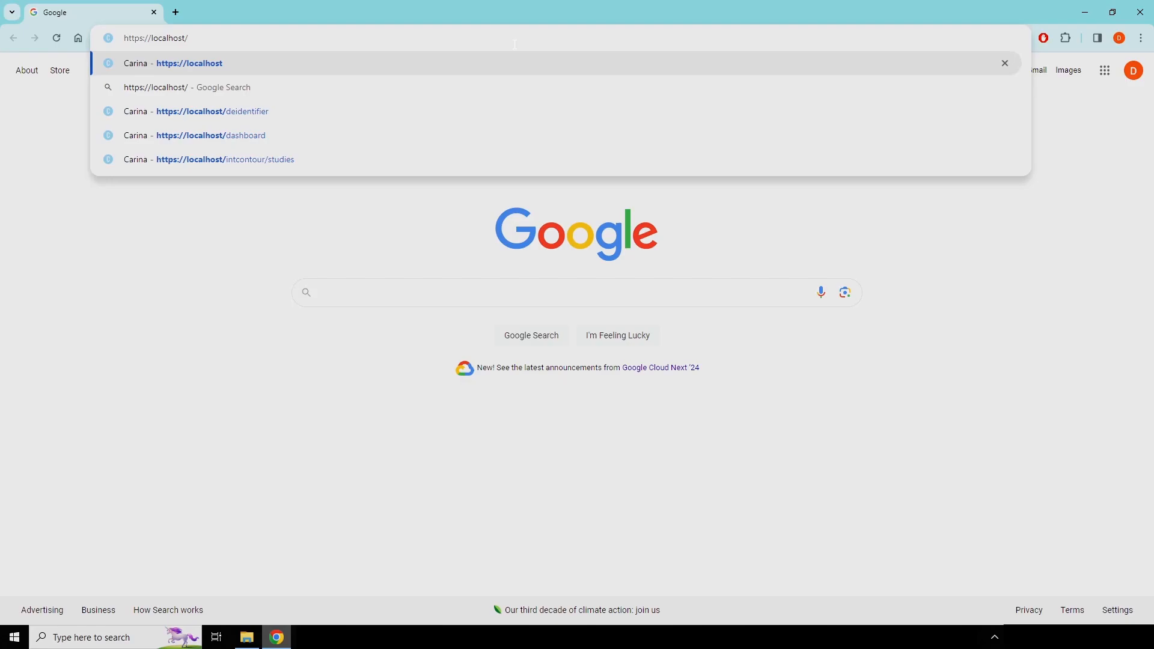
key("Return")
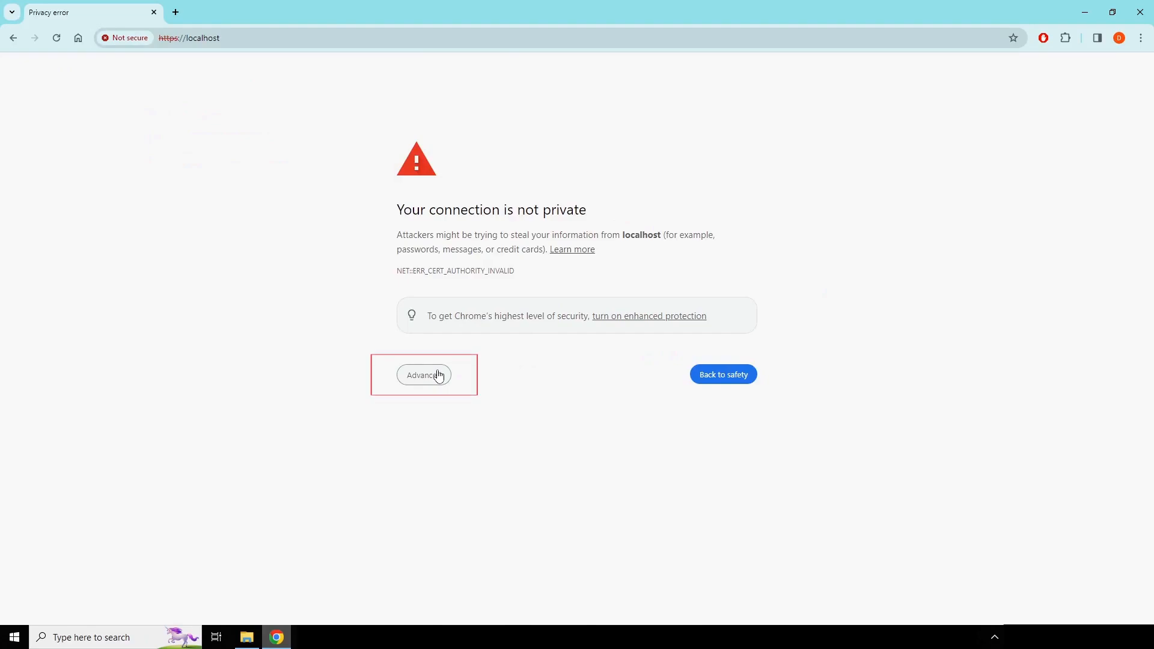
left_click(439, 376)
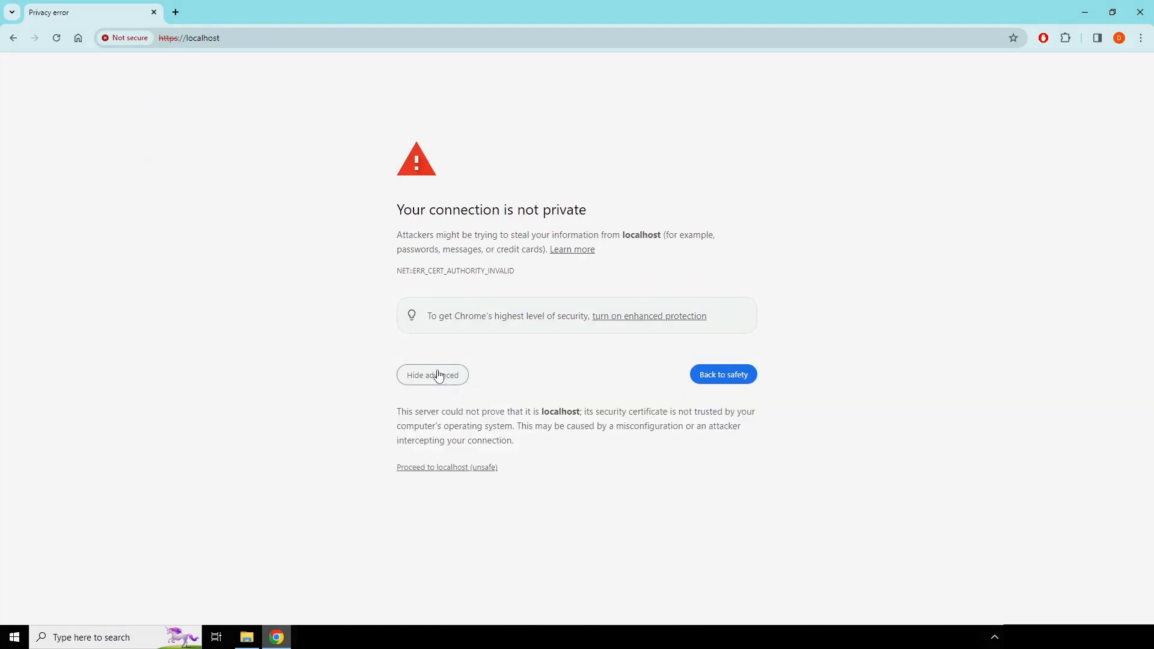
left_click(445, 468)
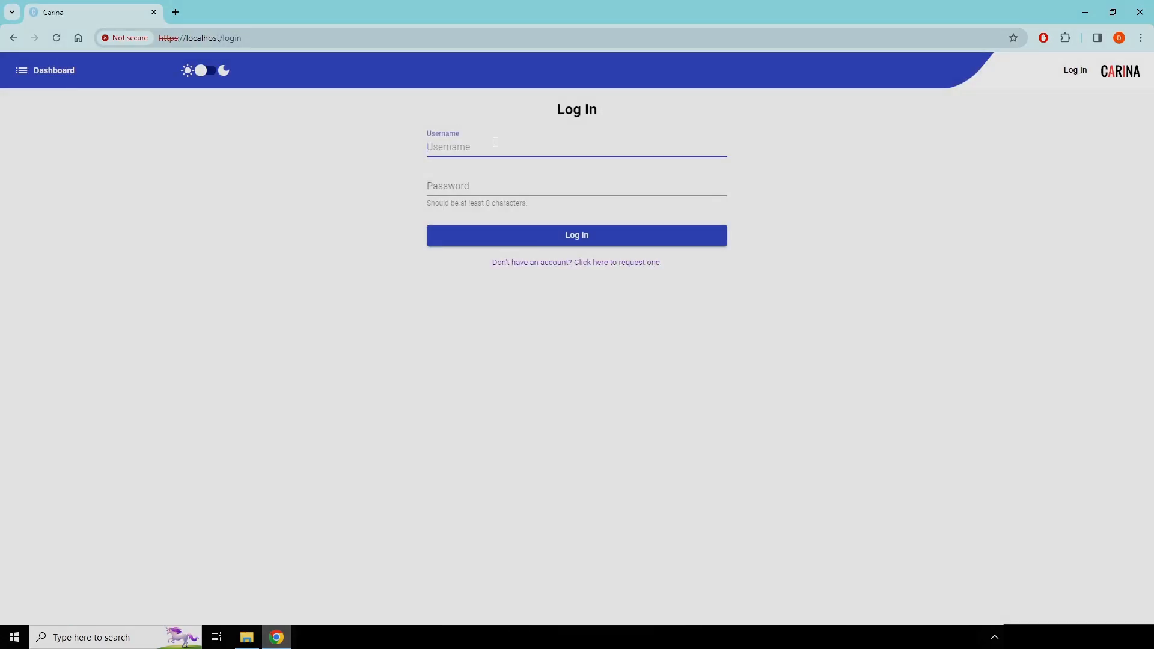
- Log in to Carina with the username INTUser and the account password
type("INTUser")
key("Tab")
type("•••••••••")
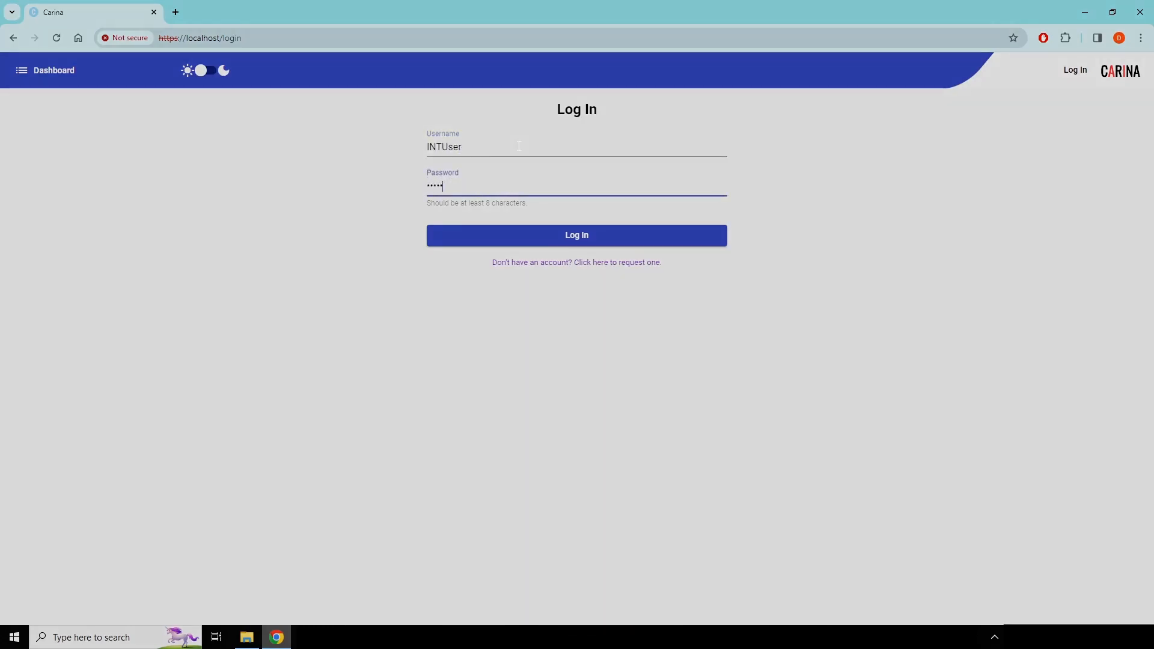
type("•••••")
key("Return")
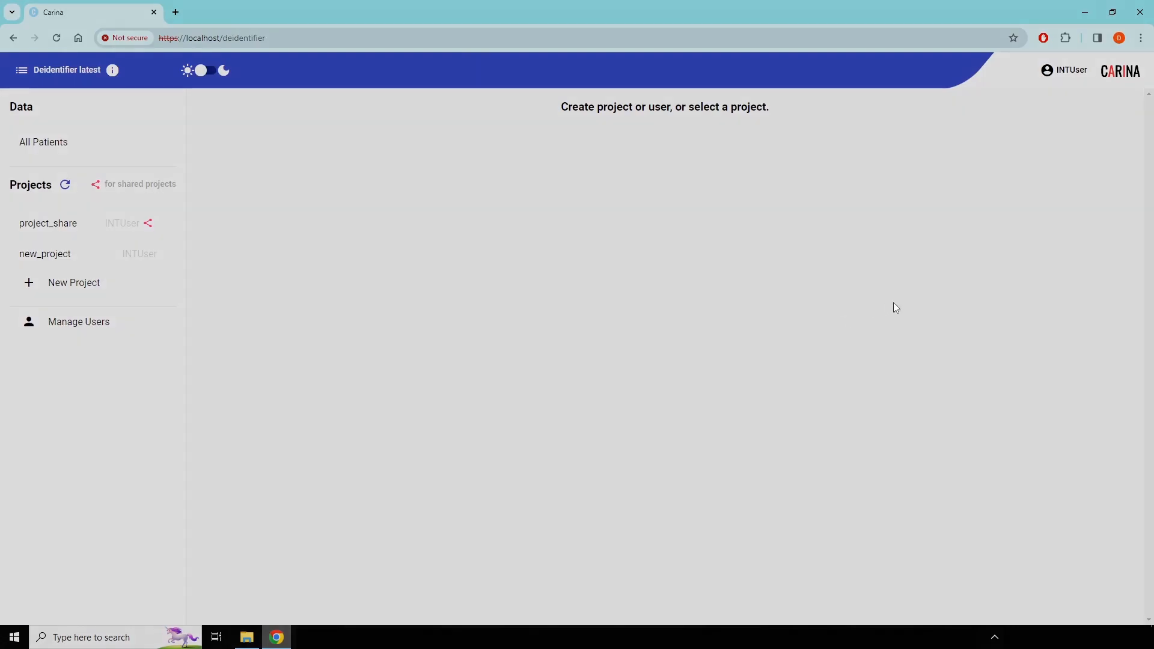
- Open the account's DICOM node settings and test the connection to the node with ID 1 using C-echo
left_click(1064, 70)
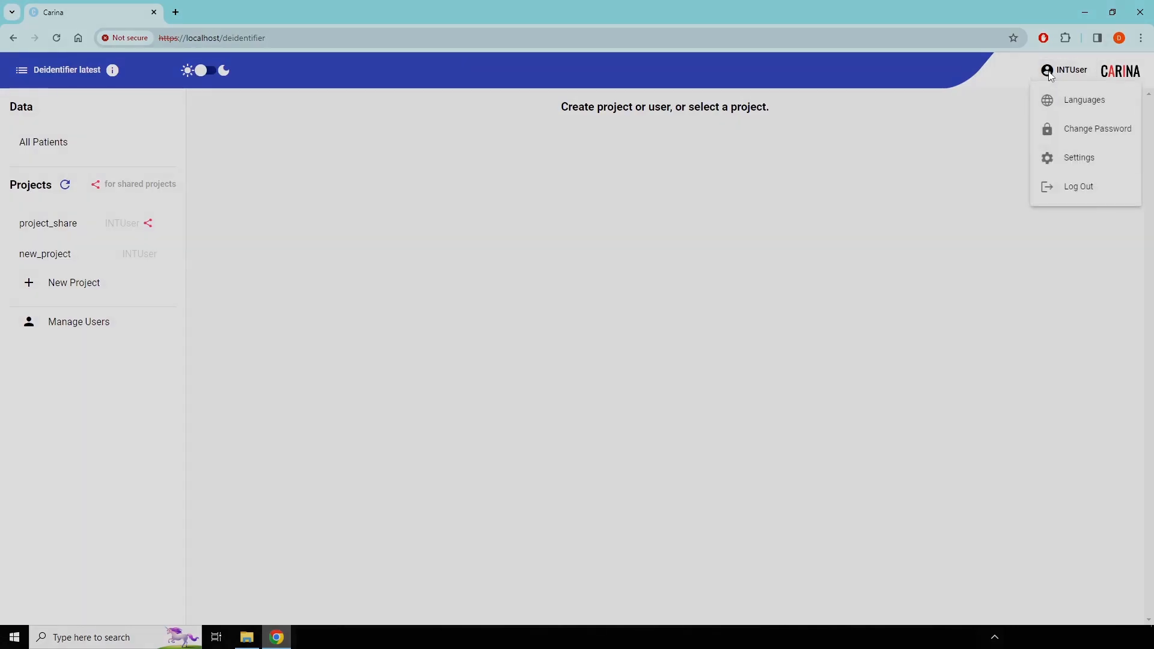
left_click(1062, 160)
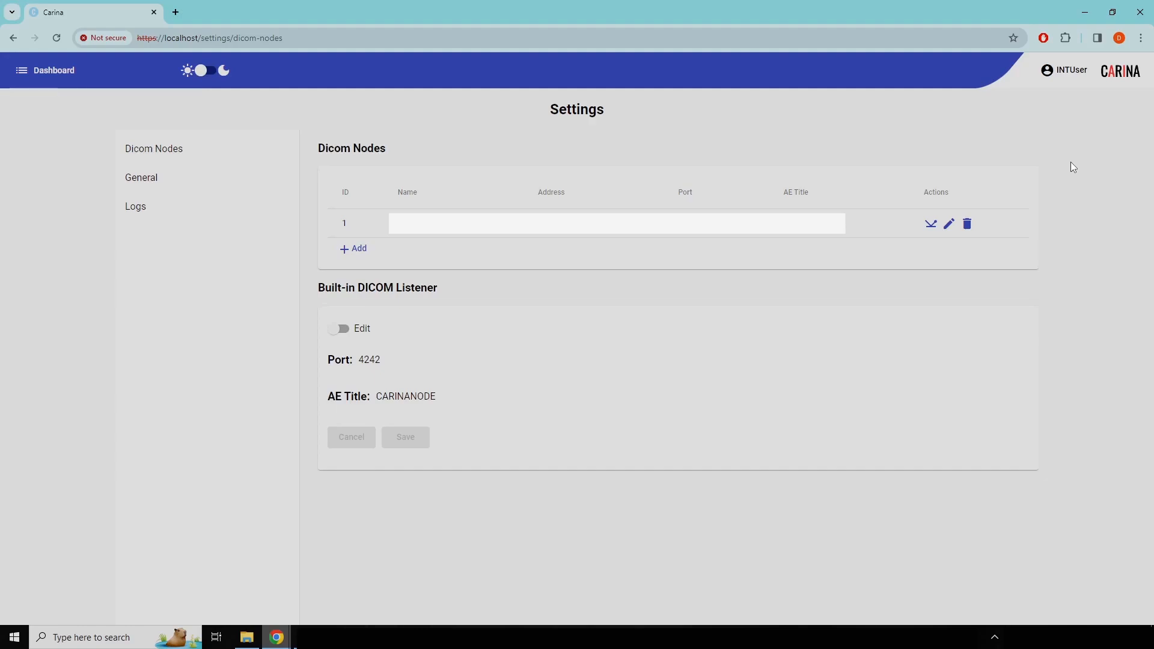
left_click(338, 330)
left_click(341, 333)
left_click(931, 227)
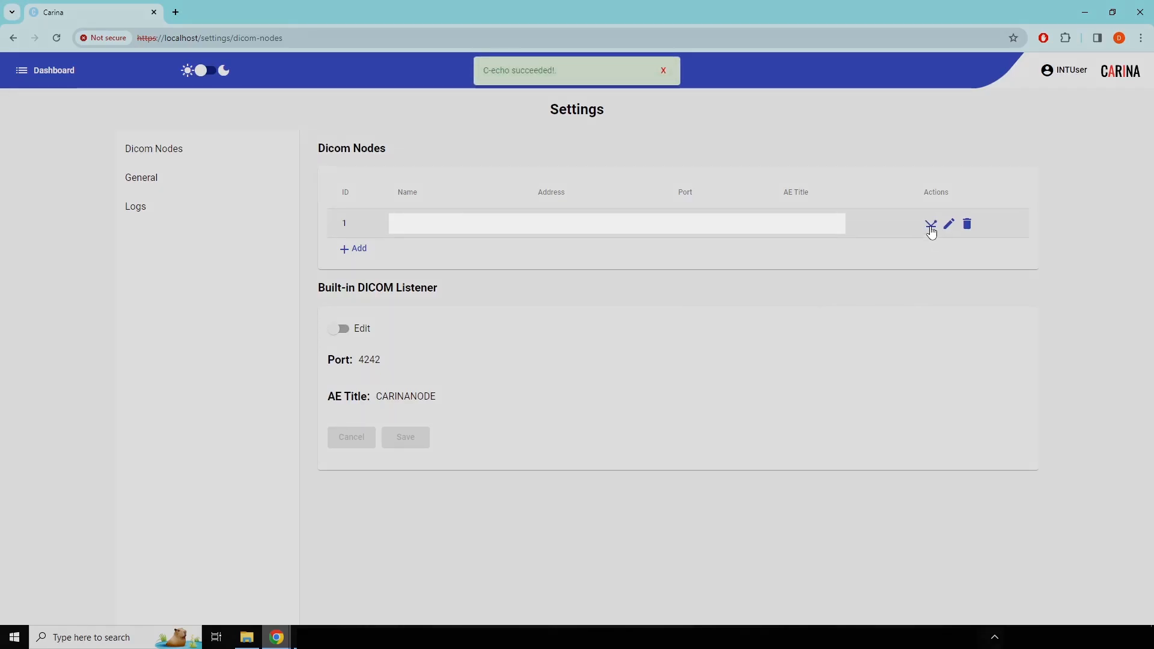